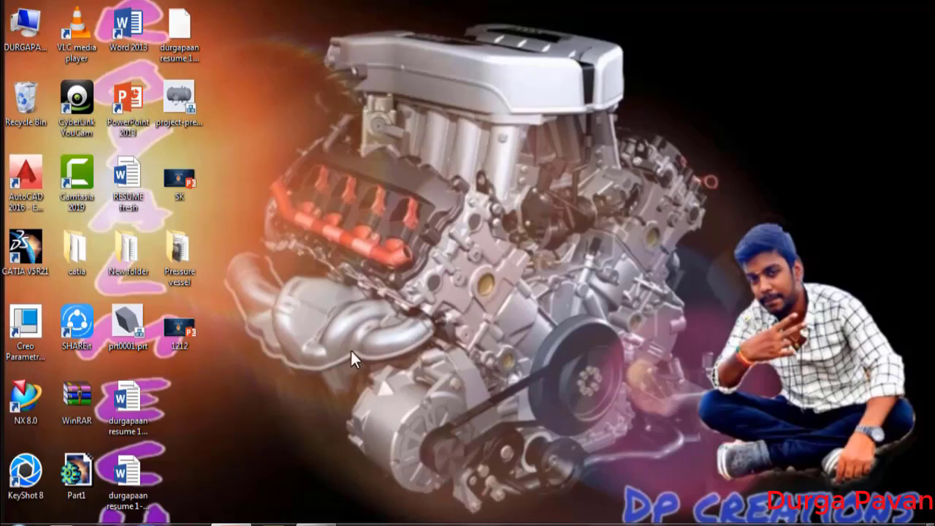
Step: Launch Creo Parametric 6.0 from the desktop shortcut and maximize its window
{"action": "double_click", "coordinate": [22, 338]}
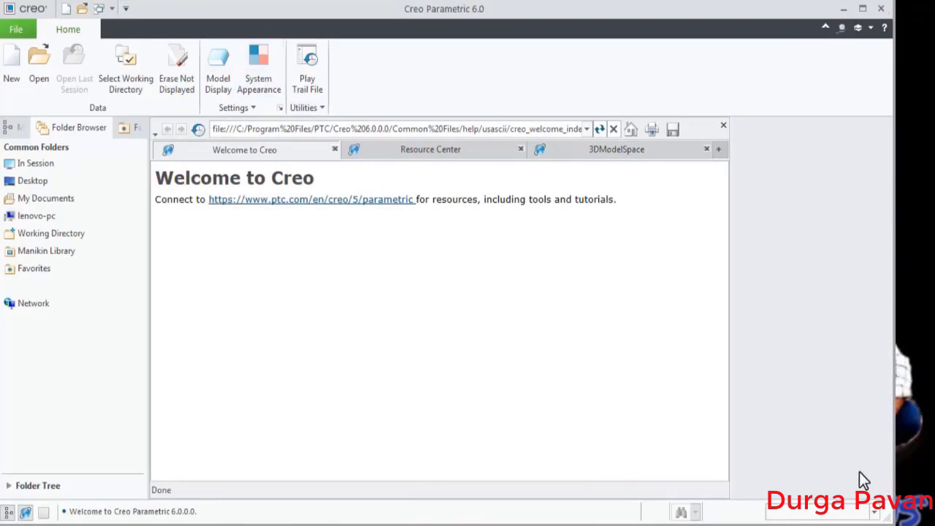
{"action": "left_click", "coordinate": [863, 8]}
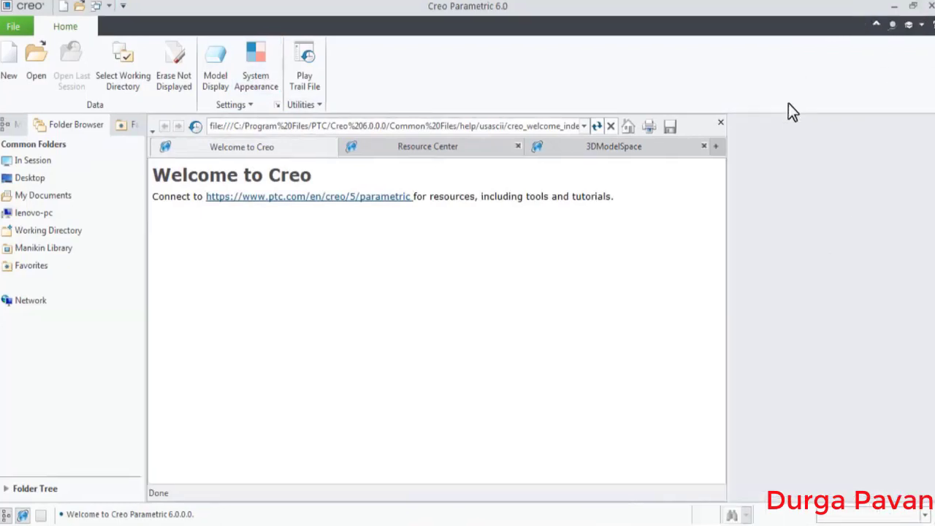
Step: Close the Welcome to Creo panel, then open and dismiss the New dialog without creating a file
{"action": "left_click", "coordinate": [721, 124]}
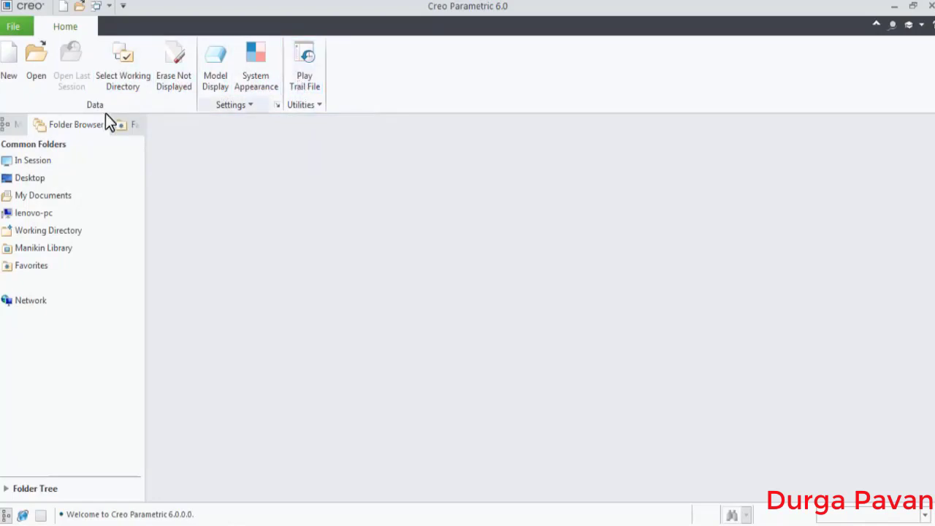
{"action": "left_click", "coordinate": [7, 73]}
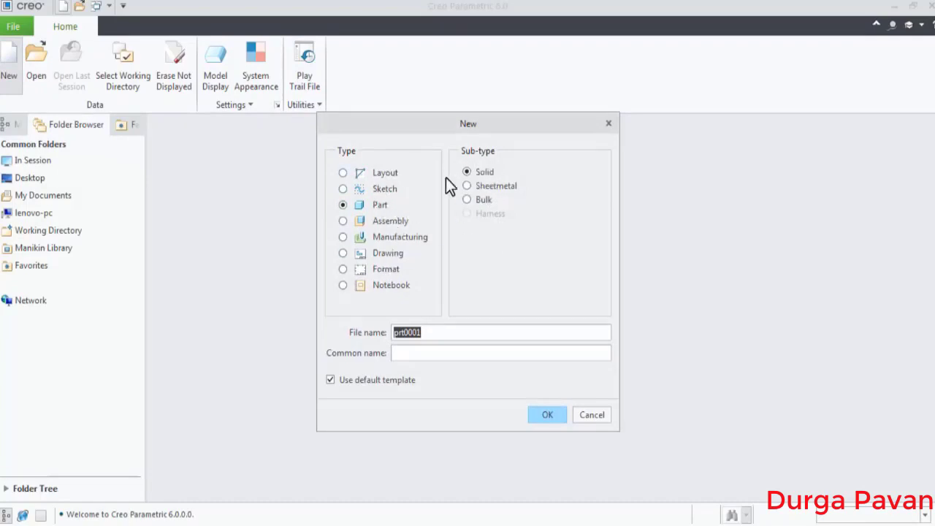
{"action": "left_click", "coordinate": [606, 125]}
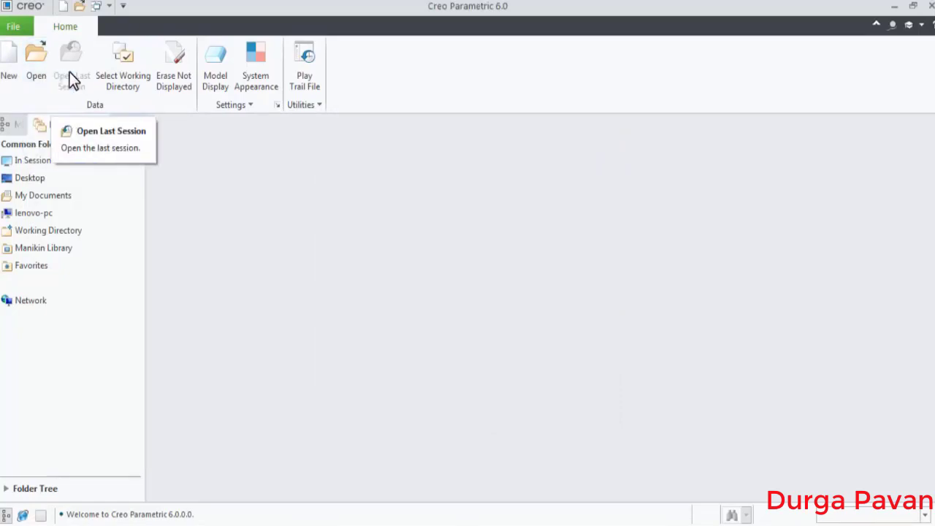
{"action": "left_click", "coordinate": [33, 66]}
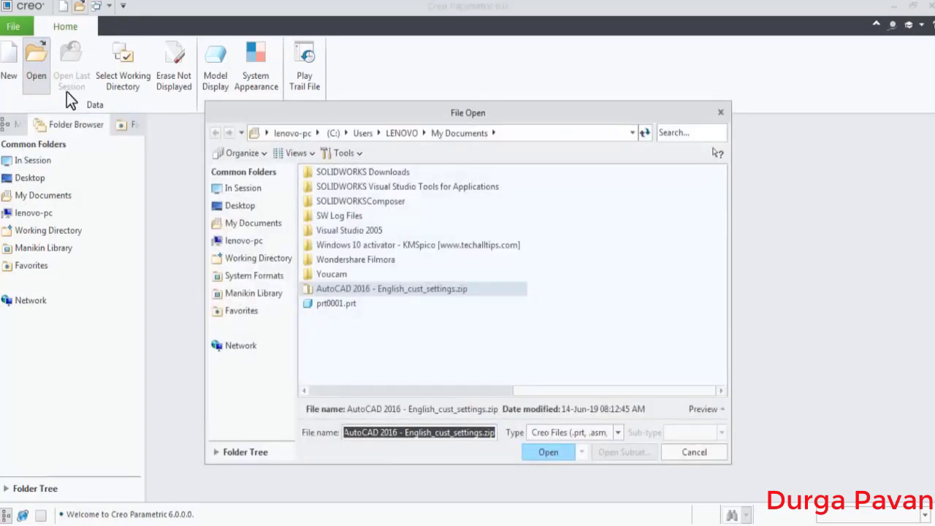
{"action": "left_click", "coordinate": [236, 208]}
{"action": "left_click", "coordinate": [720, 114]}
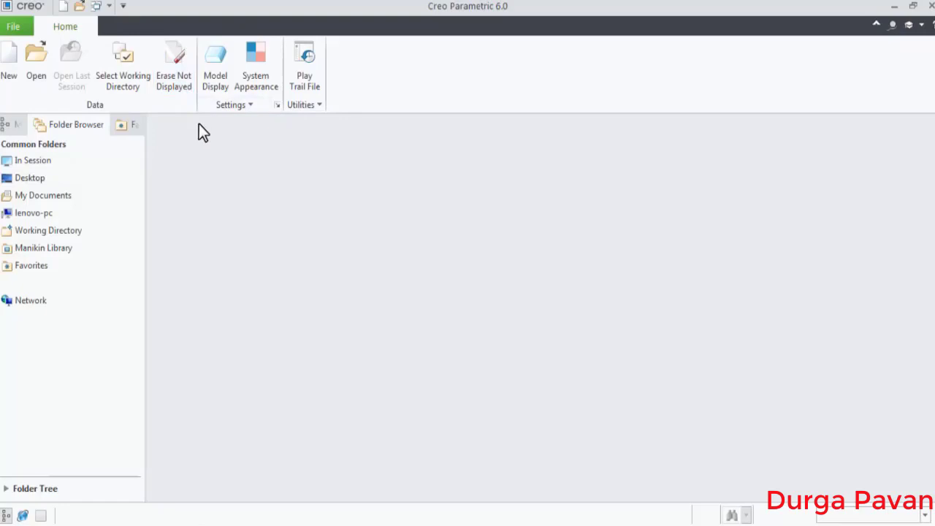
Step: Erase undisplayed objects, review Model Display options keeping Trimetric orientation, then close Options unchanged
{"action": "left_click", "coordinate": [626, 113]}
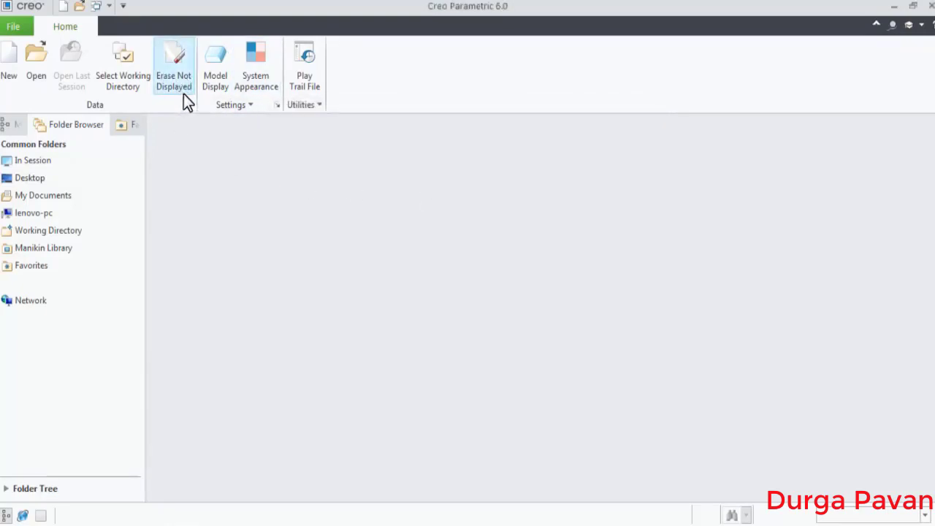
{"action": "left_click", "coordinate": [183, 81]}
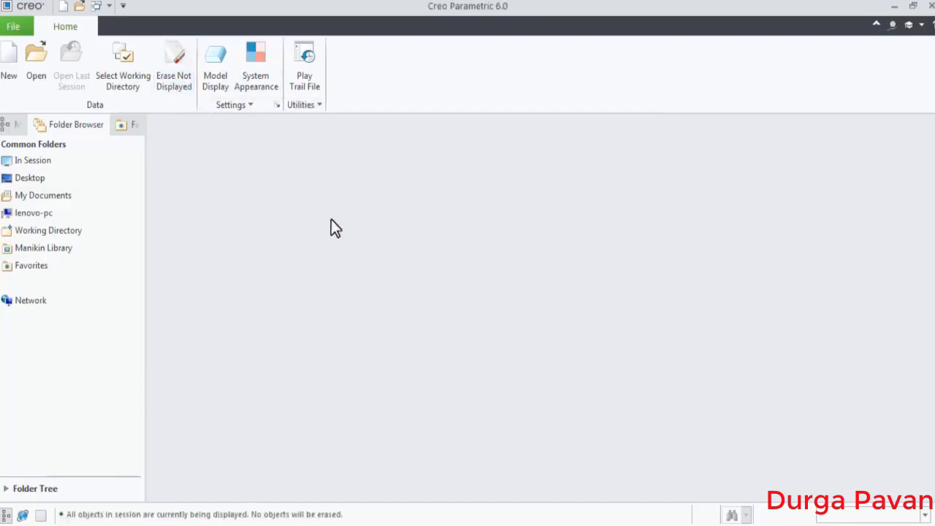
{"action": "left_click", "coordinate": [215, 76]}
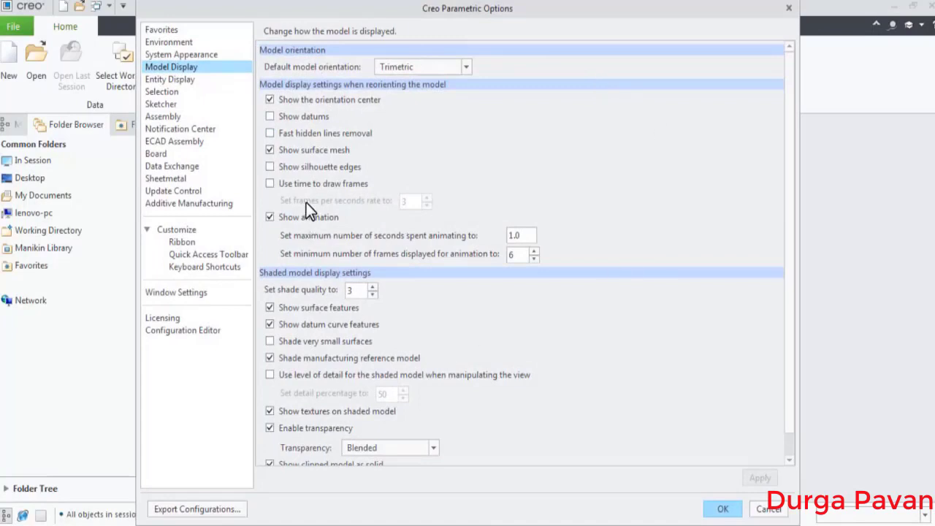
{"action": "left_click", "coordinate": [416, 64]}
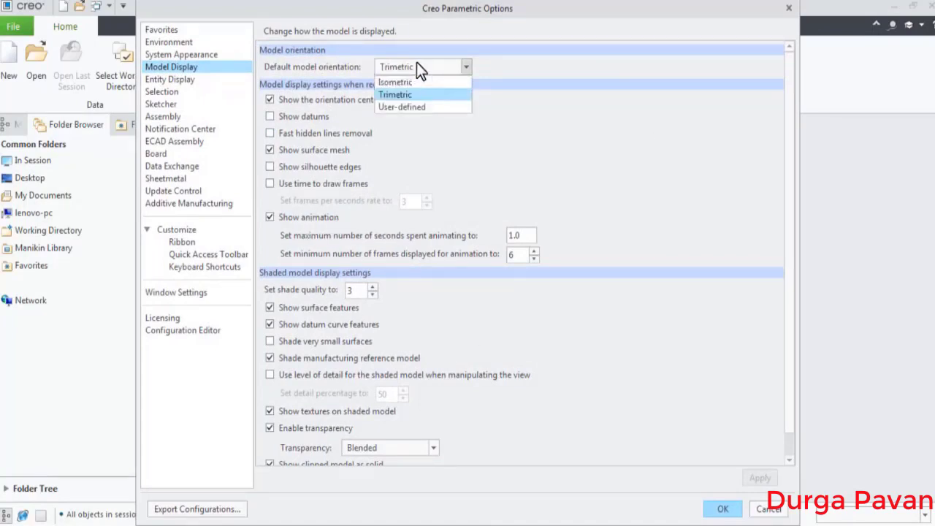
{"action": "left_click", "coordinate": [417, 64]}
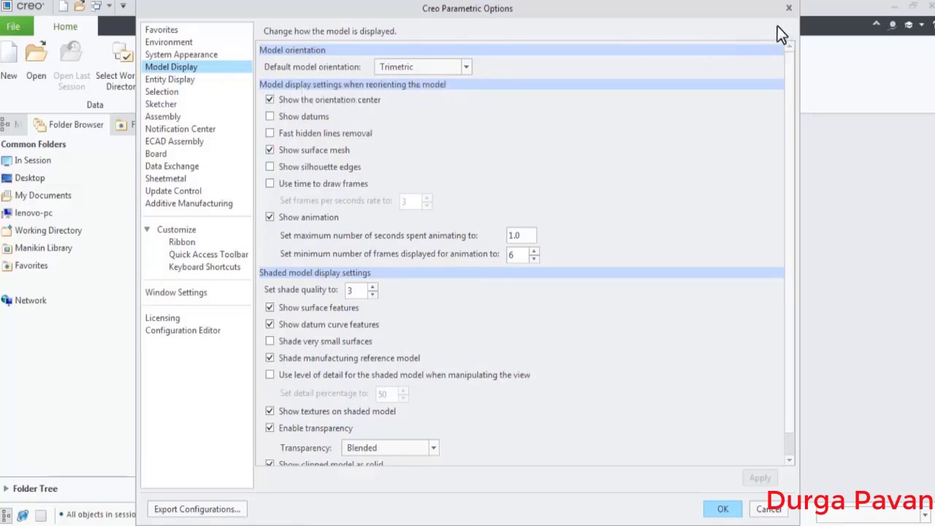
{"action": "left_click", "coordinate": [174, 29]}
{"action": "left_click", "coordinate": [180, 40]}
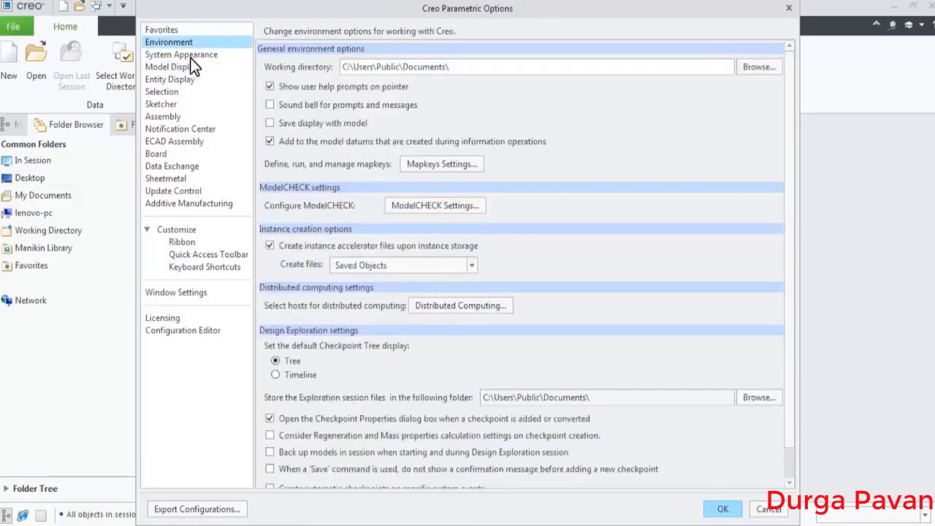
{"action": "left_click", "coordinate": [190, 55]}
{"action": "left_click", "coordinate": [787, 9]}
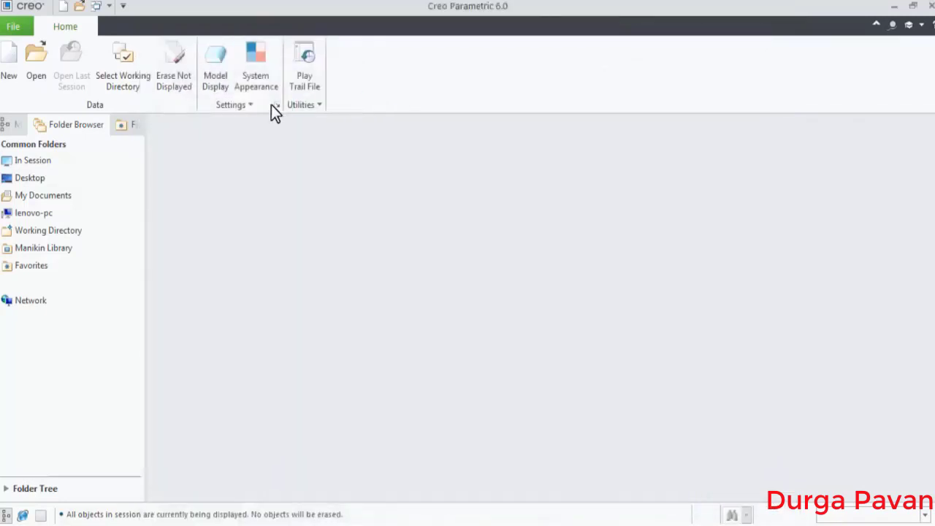
Step: Show System Appearance with Graphics expanded, keeping Default theme, interface and system colours
{"action": "left_click", "coordinate": [262, 84]}
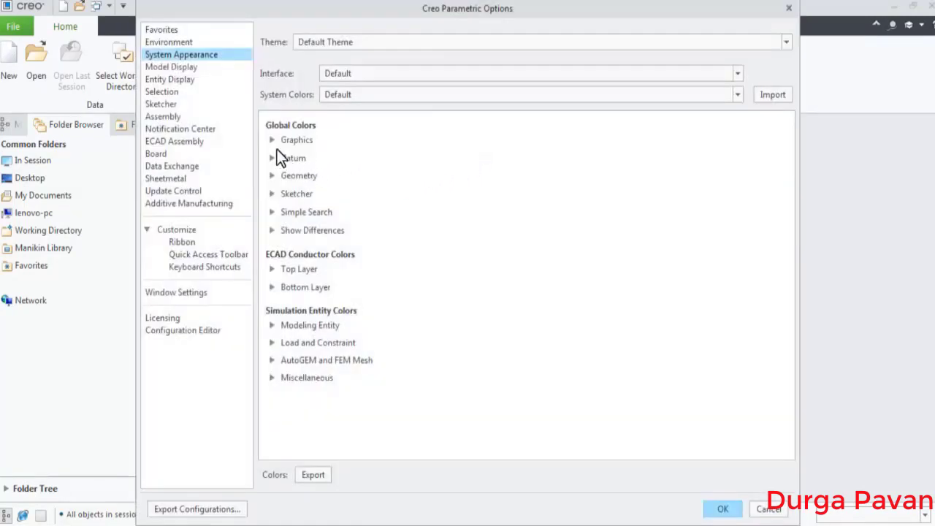
{"action": "left_click", "coordinate": [272, 136]}
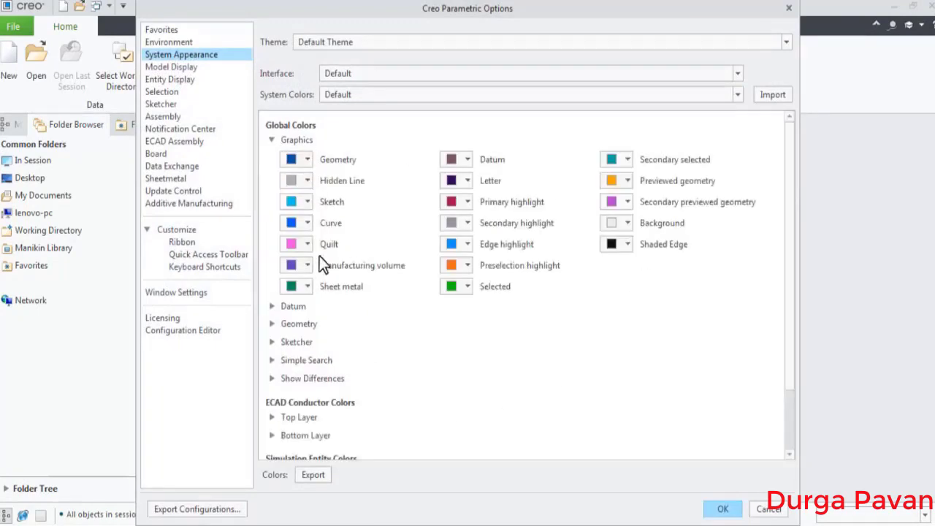
{"action": "left_click", "coordinate": [394, 42]}
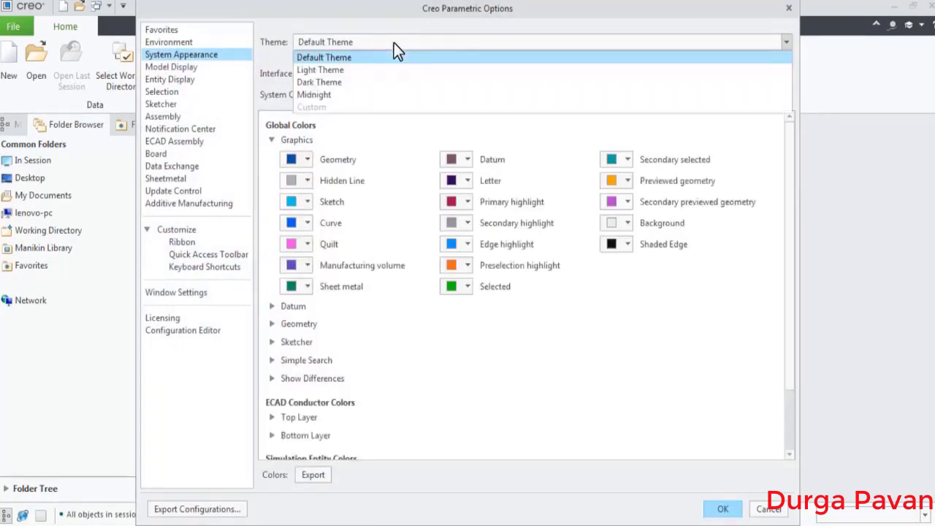
{"action": "left_click", "coordinate": [443, 312]}
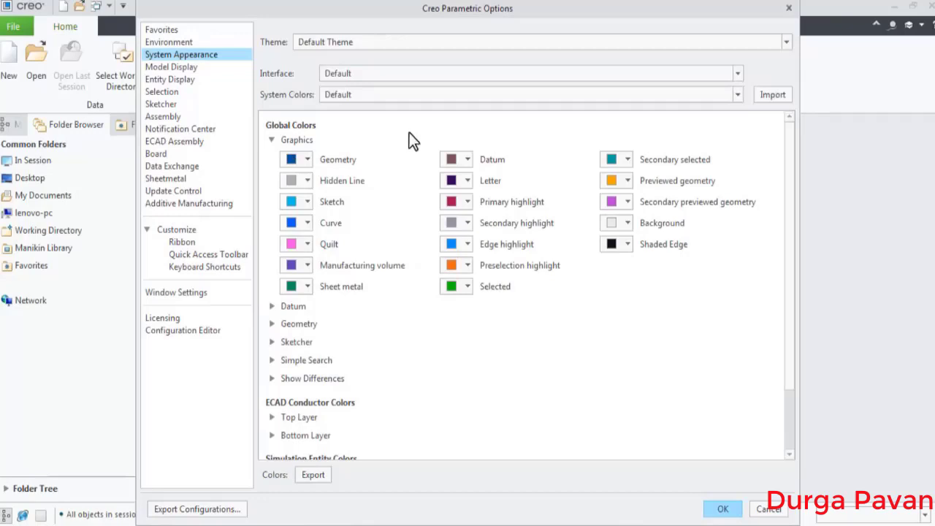
{"action": "left_click", "coordinate": [410, 74]}
{"action": "left_click", "coordinate": [410, 74]}
{"action": "left_click", "coordinate": [409, 101]}
{"action": "left_click", "coordinate": [409, 106]}
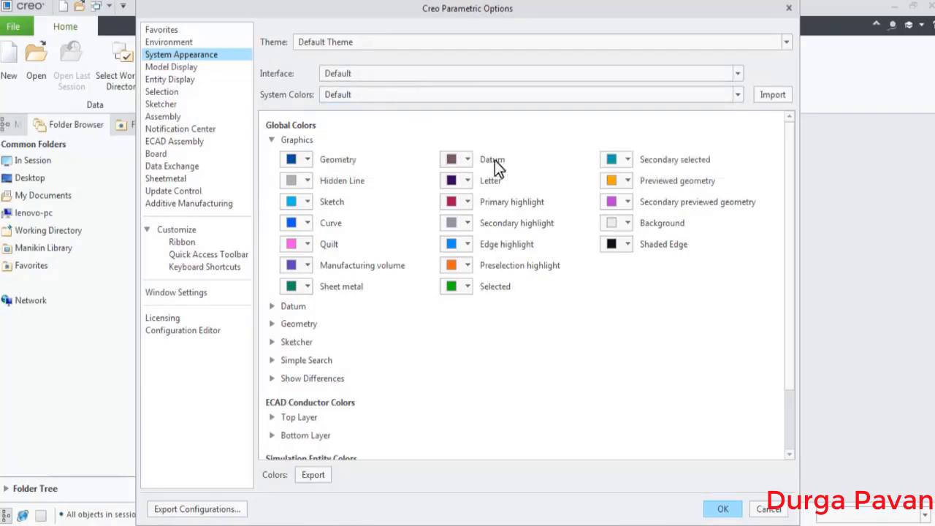
Step: Try the Dark Theme and Dark interface, then return both to Default
{"action": "left_click", "coordinate": [428, 44]}
{"action": "left_click", "coordinate": [420, 78]}
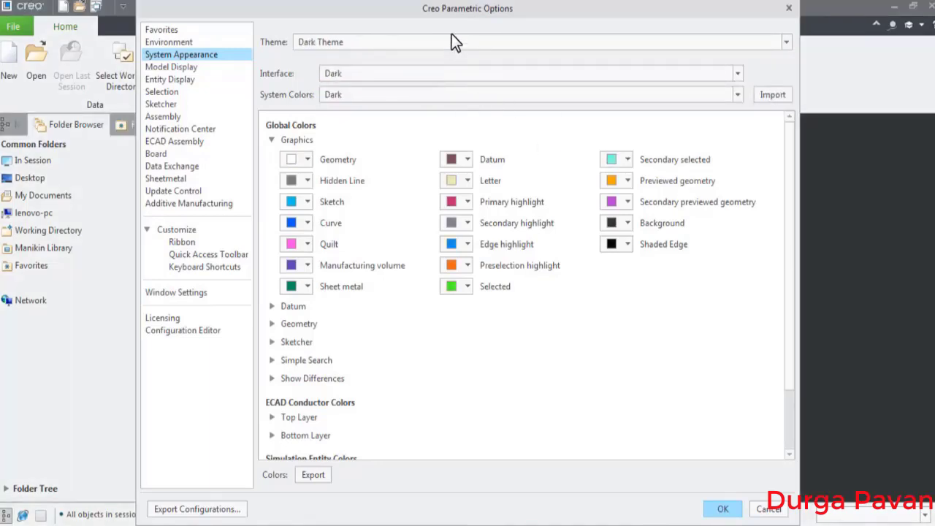
{"action": "left_click", "coordinate": [451, 37]}
{"action": "left_click", "coordinate": [441, 60]}
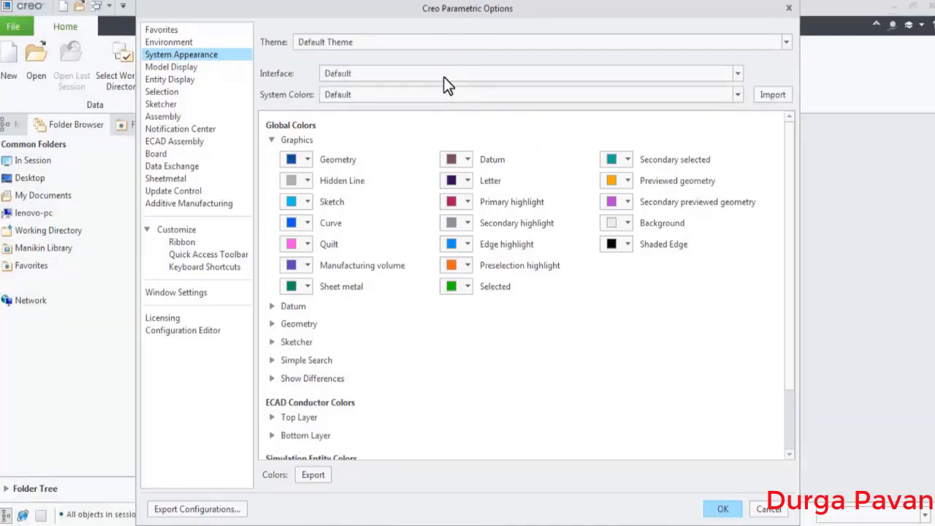
{"action": "left_click", "coordinate": [444, 74]}
{"action": "left_click", "coordinate": [438, 110]}
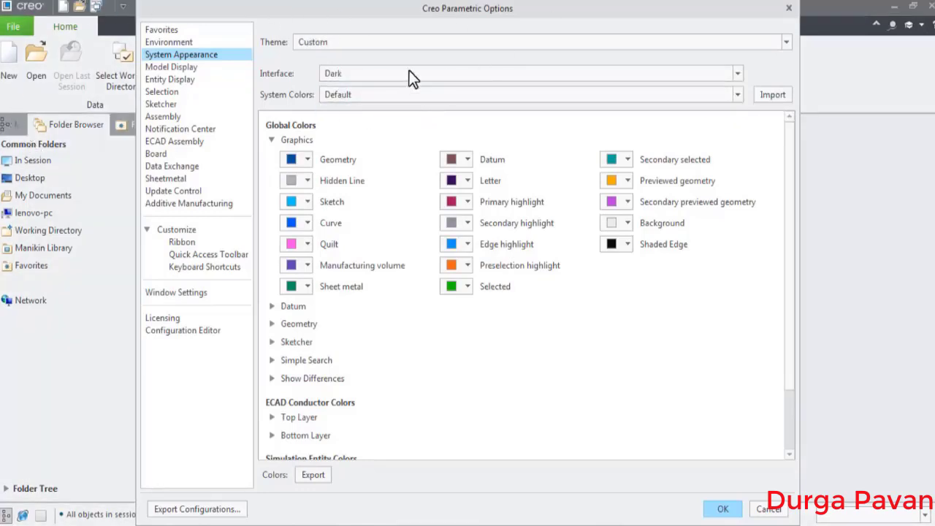
{"action": "left_click", "coordinate": [409, 73]}
{"action": "left_click", "coordinate": [407, 87]}
Step: Try Black on White and Light (Previous Creo Default) system colours, then restore Default
{"action": "left_click", "coordinate": [415, 96]}
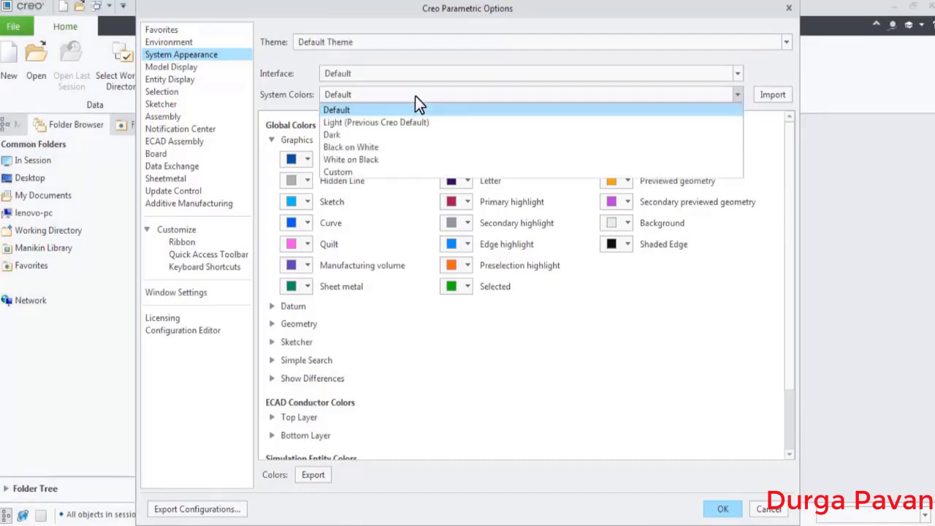
{"action": "left_click", "coordinate": [402, 145]}
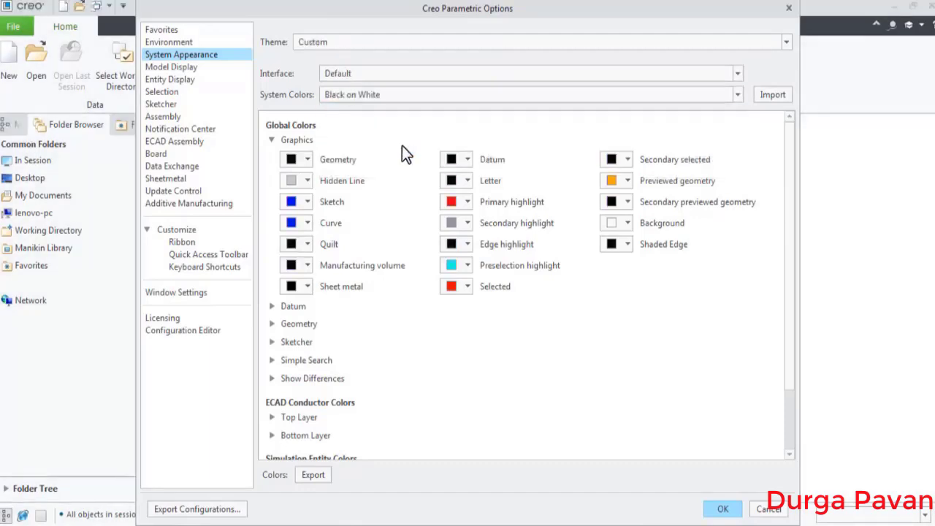
{"action": "left_click", "coordinate": [405, 93]}
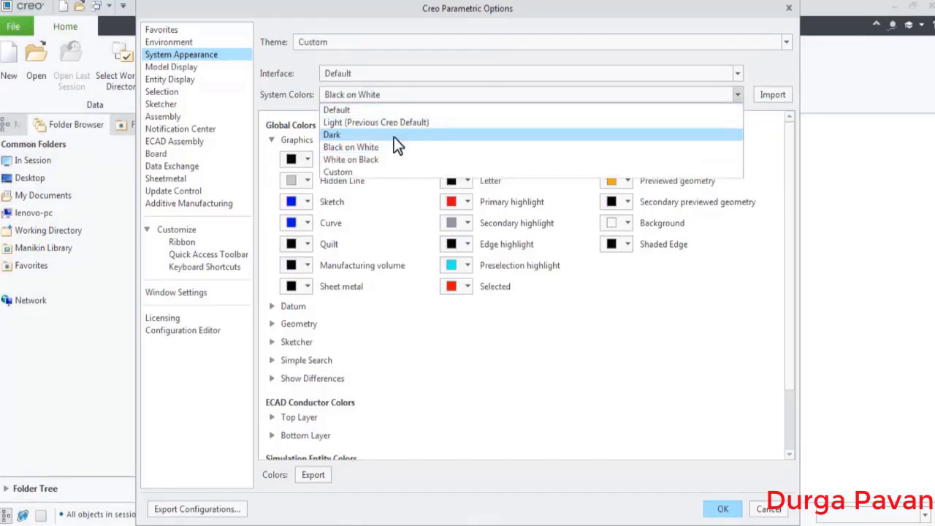
{"action": "left_click", "coordinate": [391, 122]}
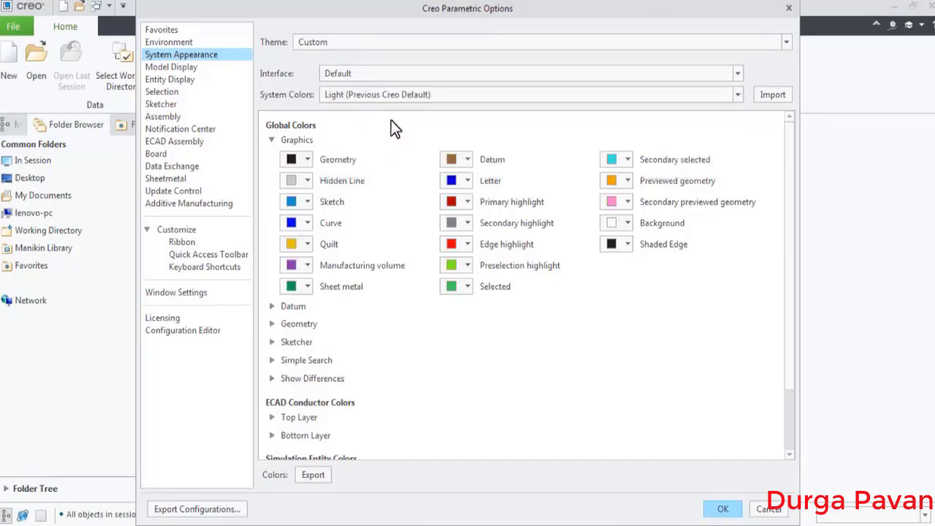
{"action": "left_click", "coordinate": [397, 93]}
{"action": "left_click", "coordinate": [390, 108]}
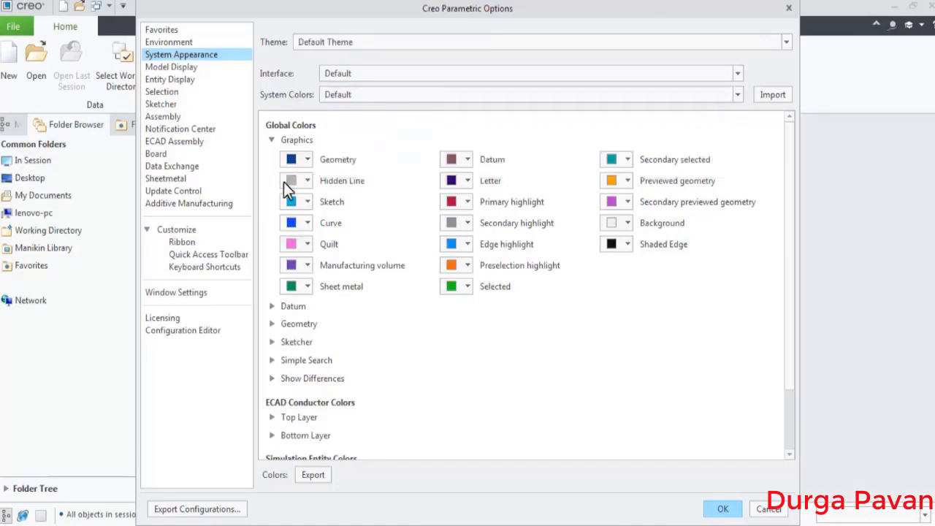